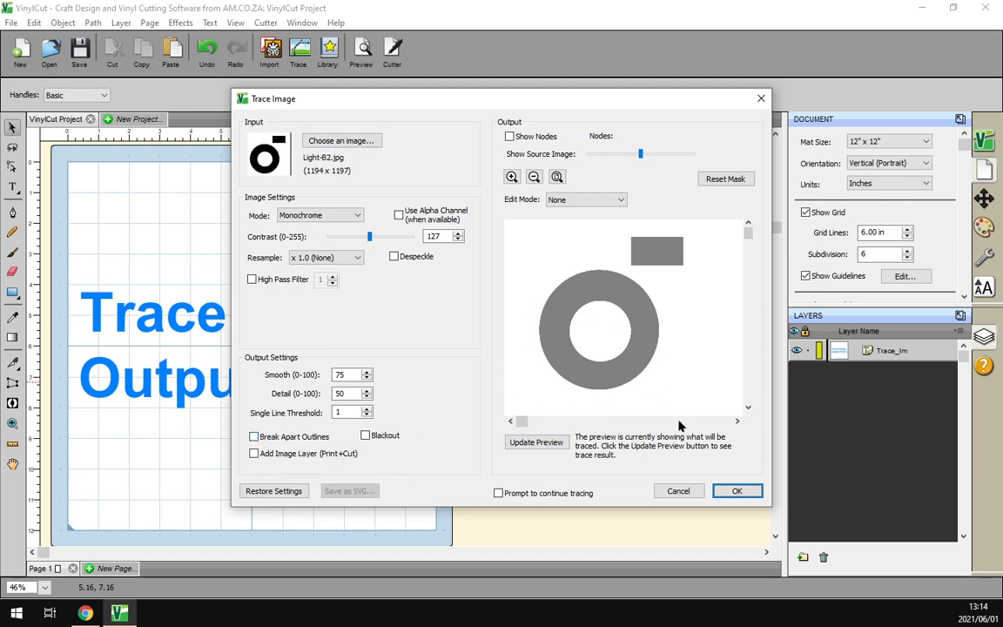
Accept the trace of Light-B2.jpg with Break Apart Outlines off and hide the Trace_Im text layer.
left_click(737, 493)
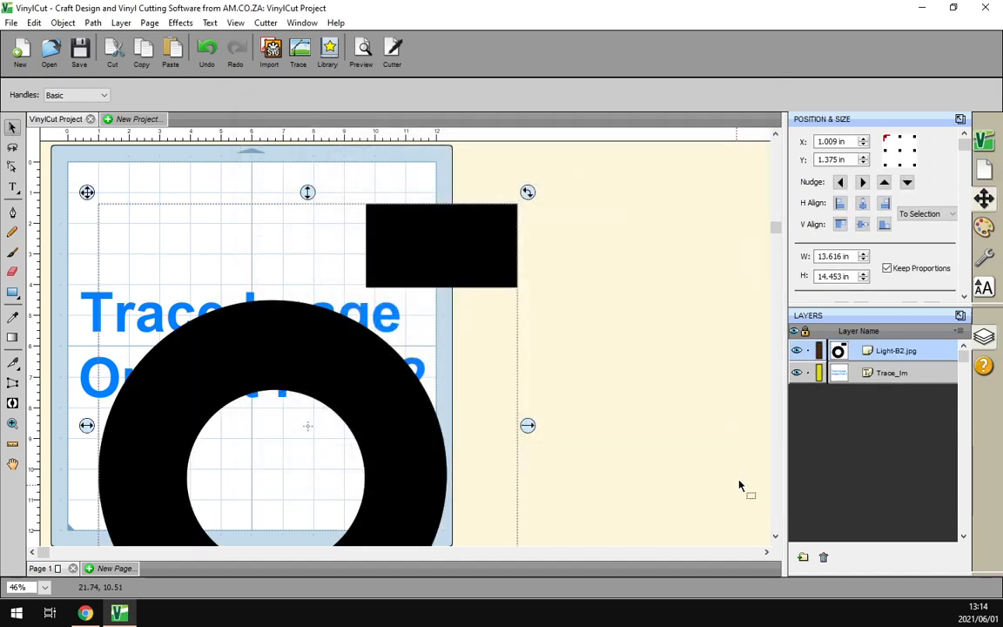
left_click(796, 373)
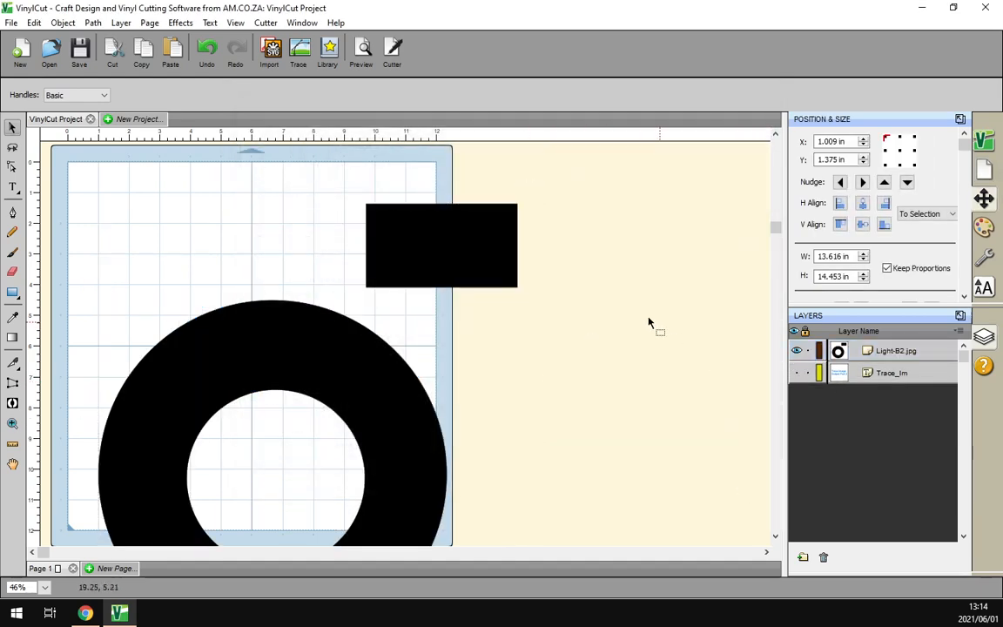
Move the traced ring and rectangle around the mat as one object and delete the Light-B2.jpg layer.
mouse_move(456, 264)
left_mouse_down()
mouse_move(447, 231)
mouse_move(415, 231)
left_mouse_up()
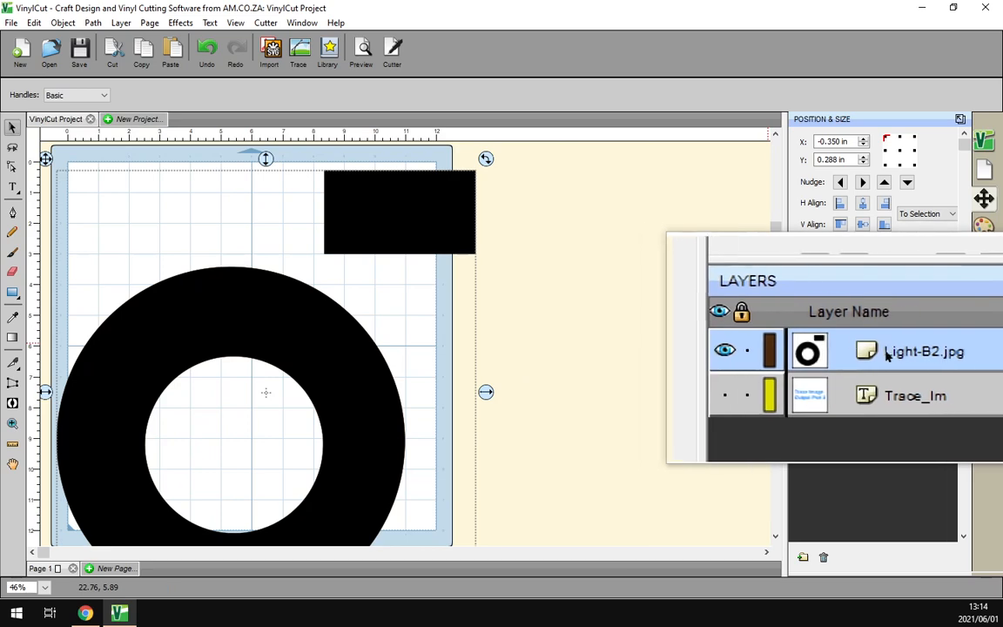
left_click_drag(346, 381, 516, 411)
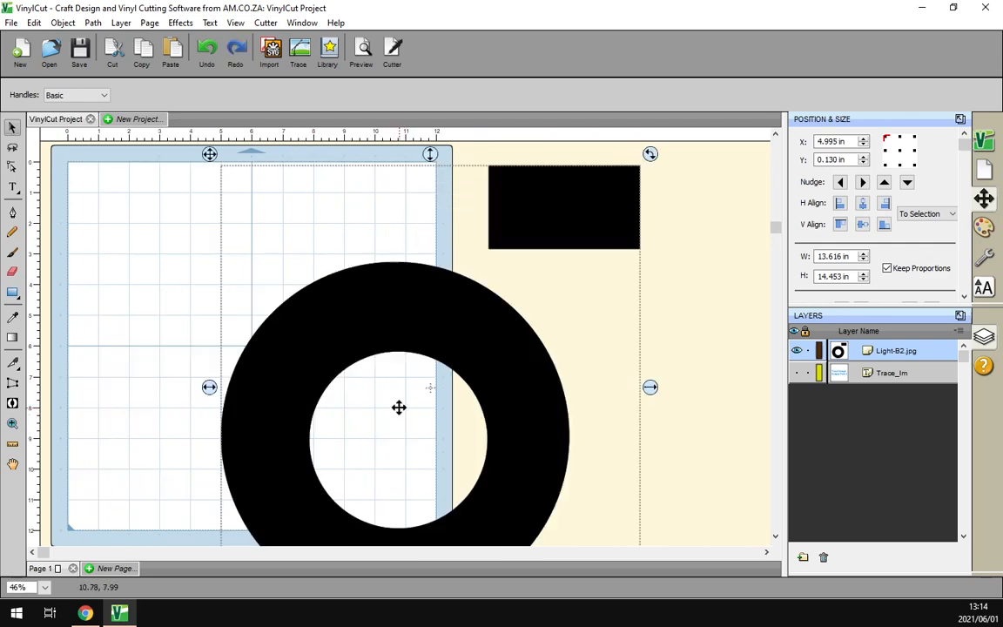
left_click(824, 557)
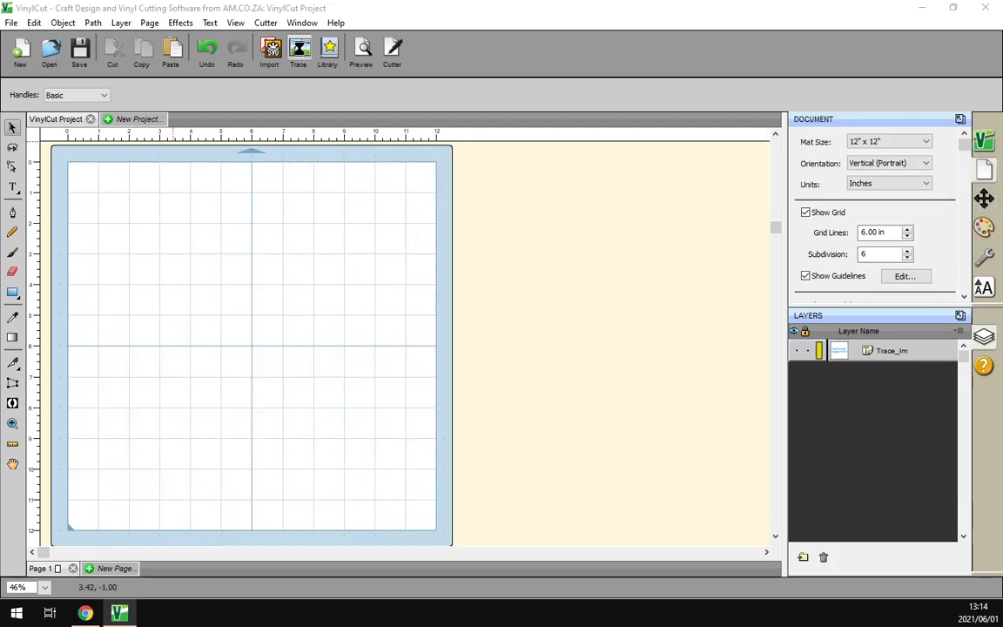
Trace Light-B2.jpg again with Break Apart Outlines enabled, updating the preview before accepting the trace.
left_click(297, 52)
left_click(374, 139)
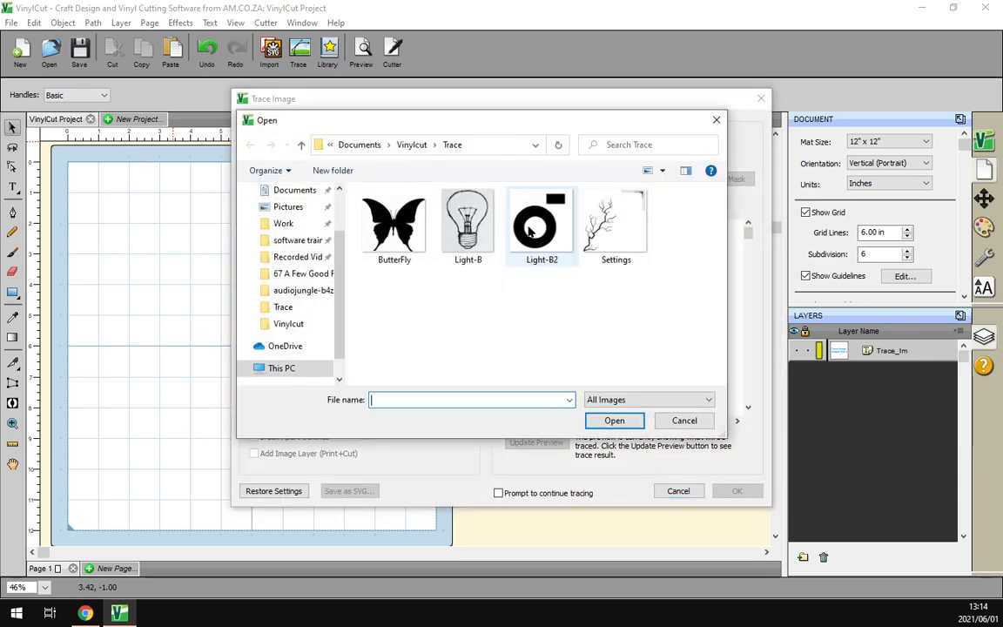
double_click(530, 228)
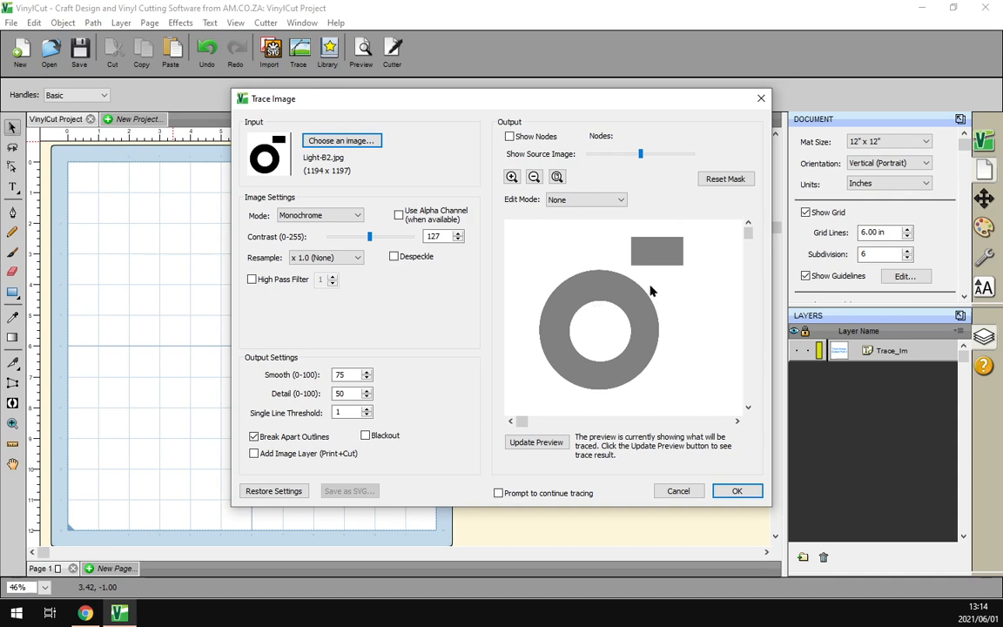
left_click(522, 442)
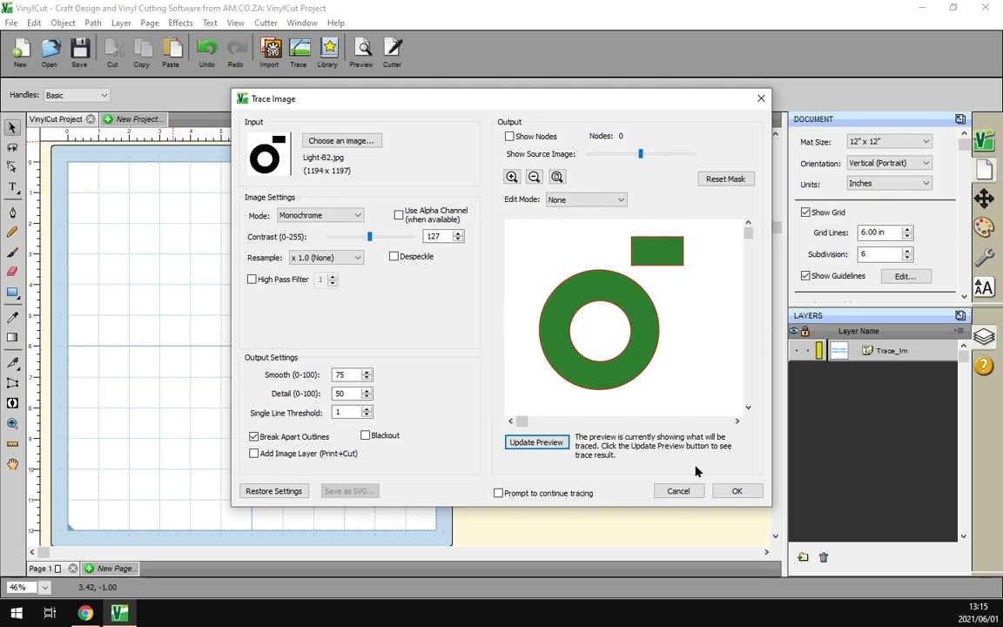
left_click(737, 492)
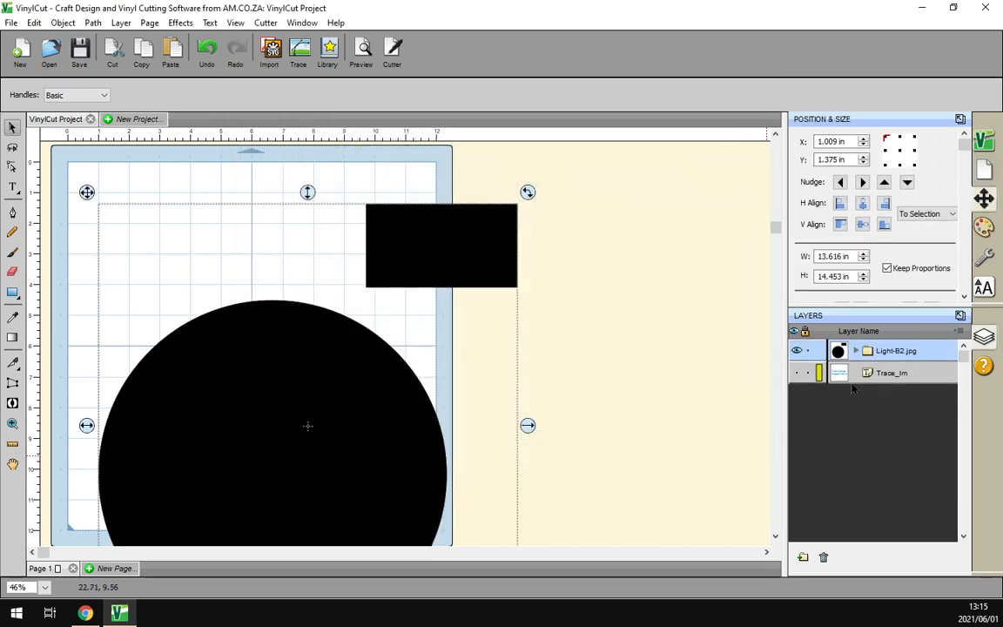
Reposition the traced artwork, expand its layer group down to the individual shapes, and move the rectangle on its own.
left_click_drag(396, 421, 378, 372)
left_click(857, 351)
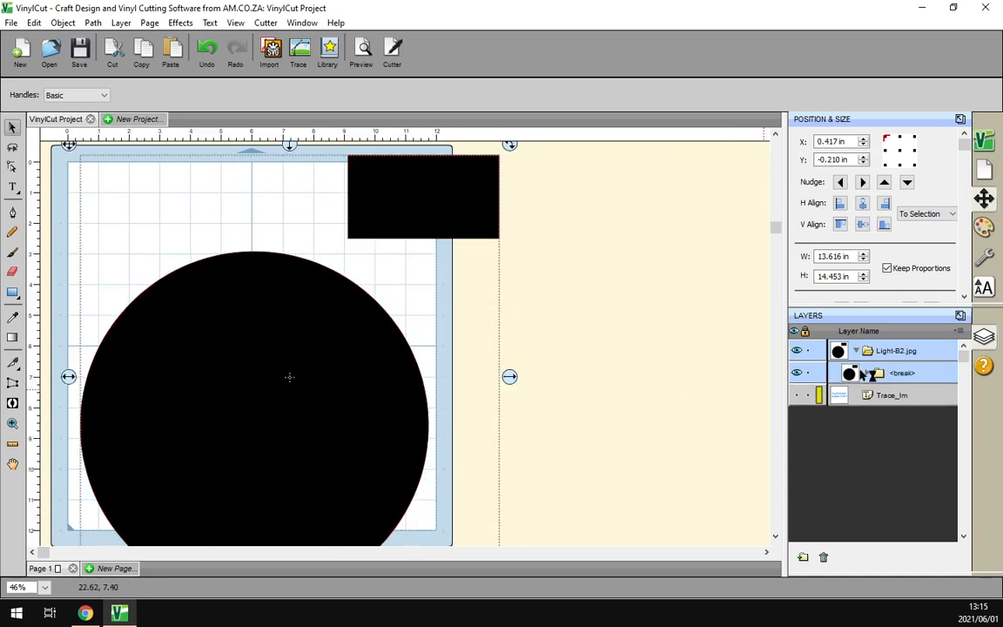
left_click(862, 372)
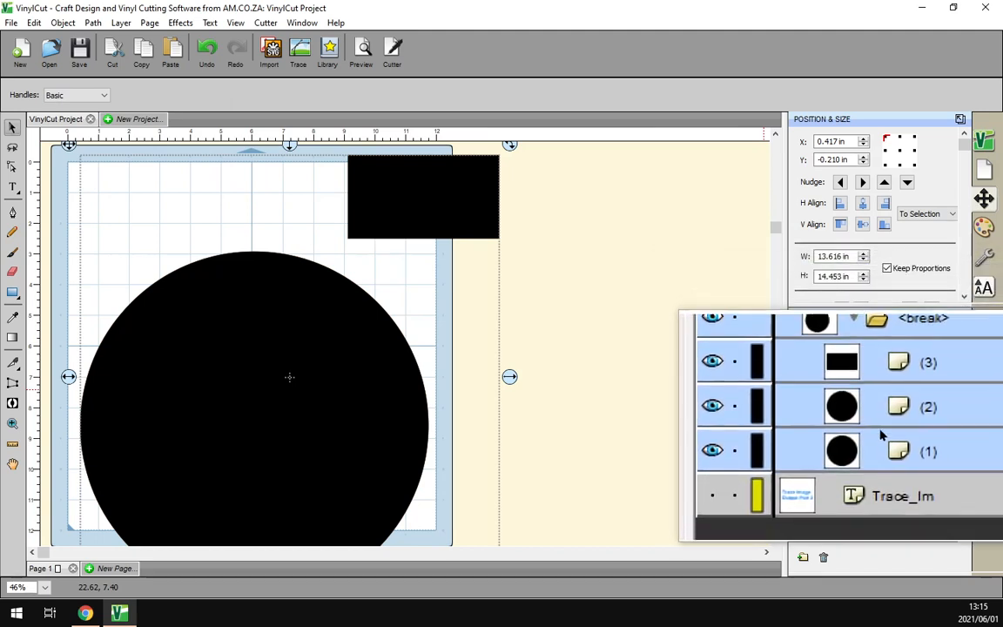
left_click(865, 402)
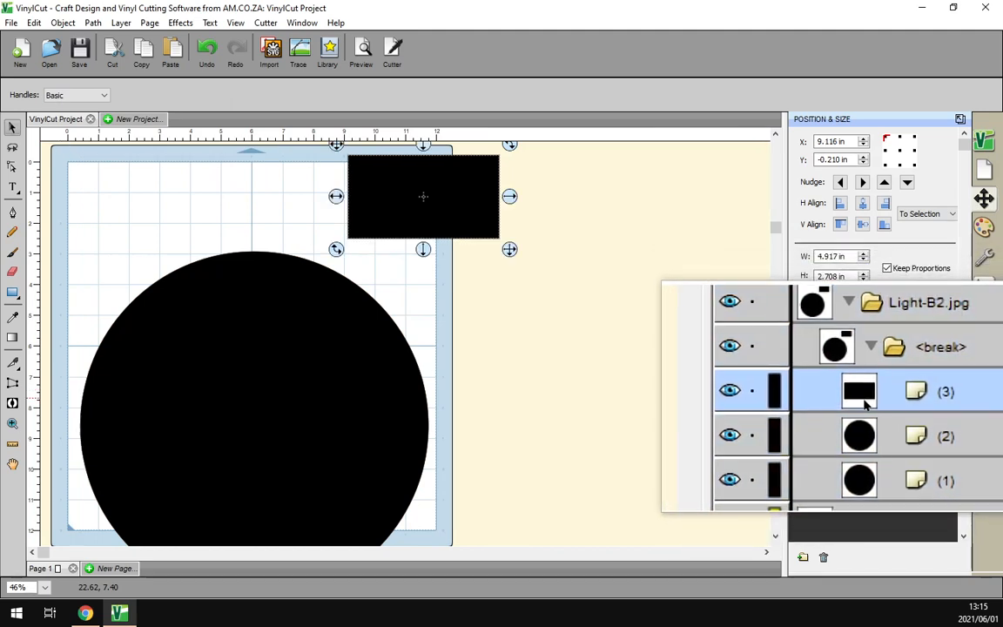
left_click_drag(416, 201, 480, 217)
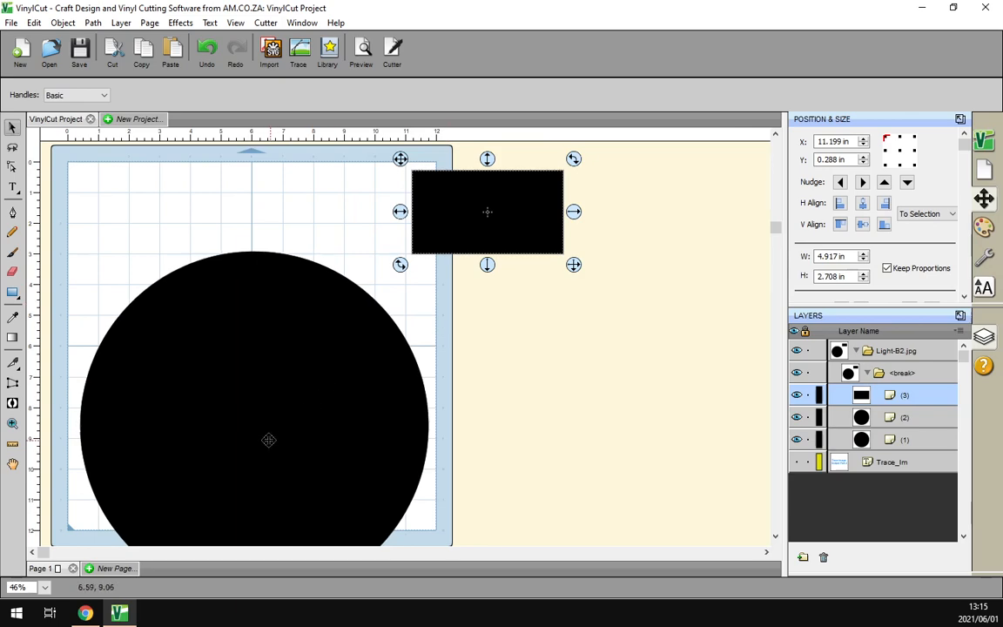
Fill the inner circle of the traced artwork with red.
left_click(239, 392)
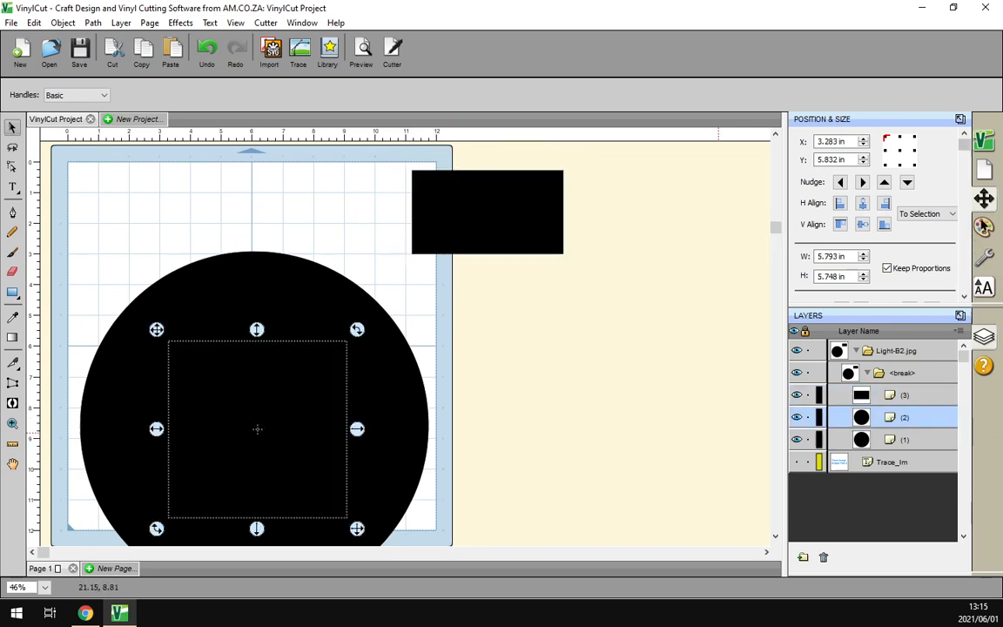
left_click(984, 226)
left_click(919, 143)
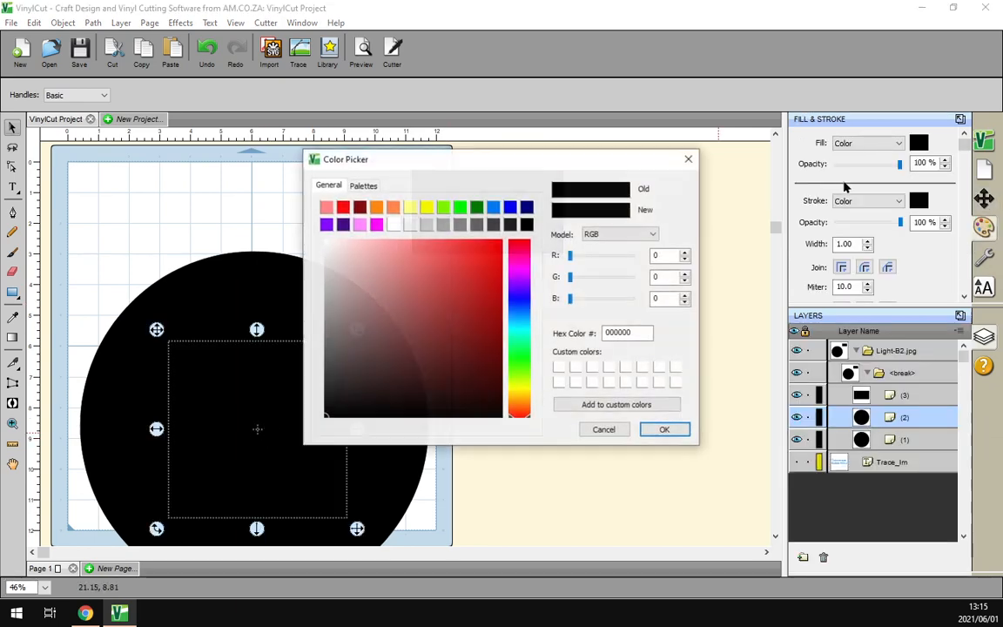
left_click(343, 209)
left_click(662, 428)
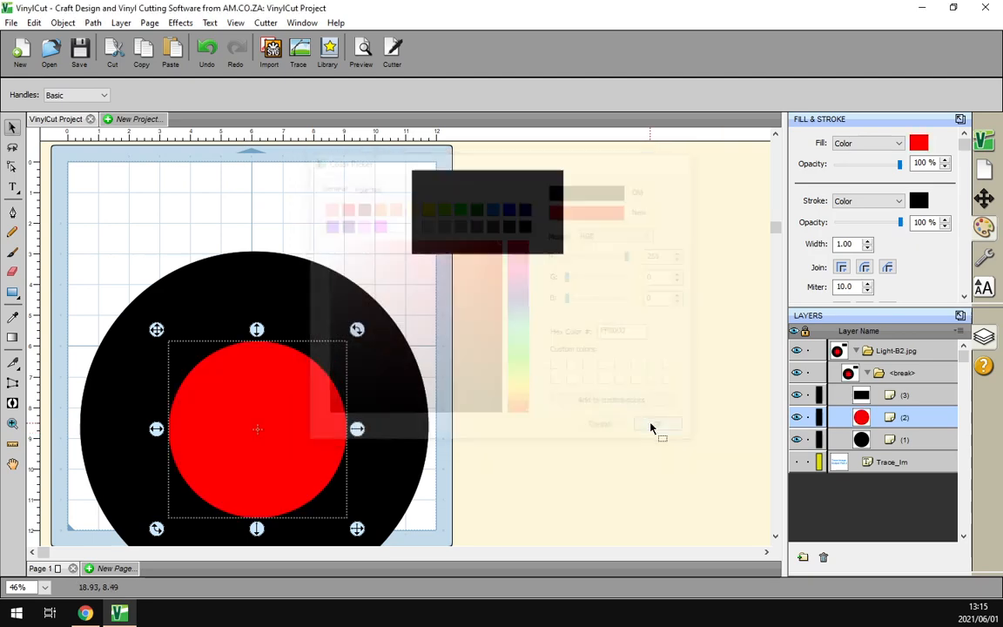
Move the red inner circle and the large black circle independently, each toward the upper part of the mat.
left_click_drag(255, 362, 289, 388)
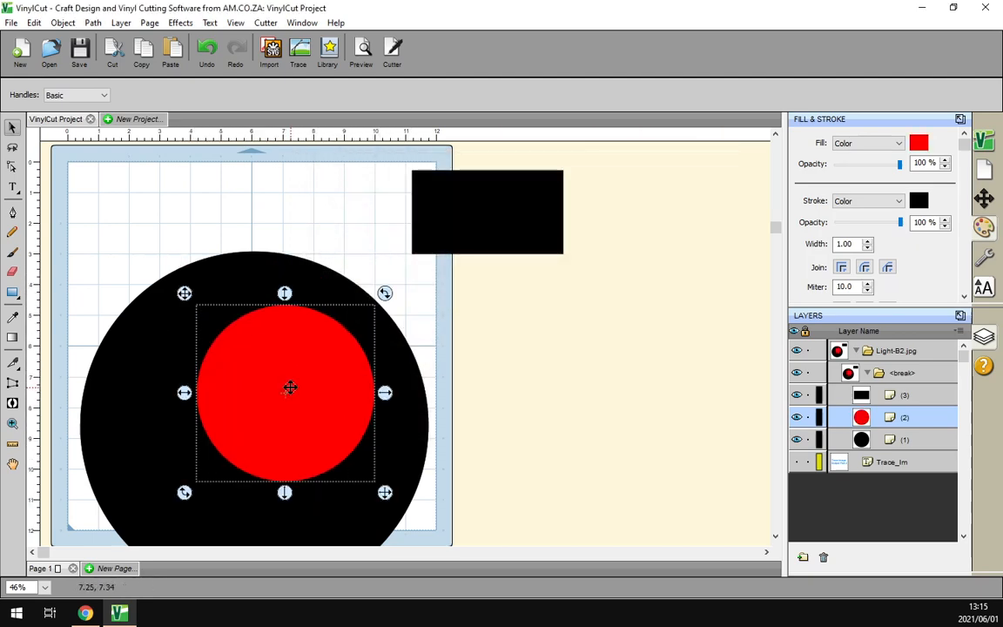
left_click(254, 425)
left_click_drag(399, 459, 416, 419)
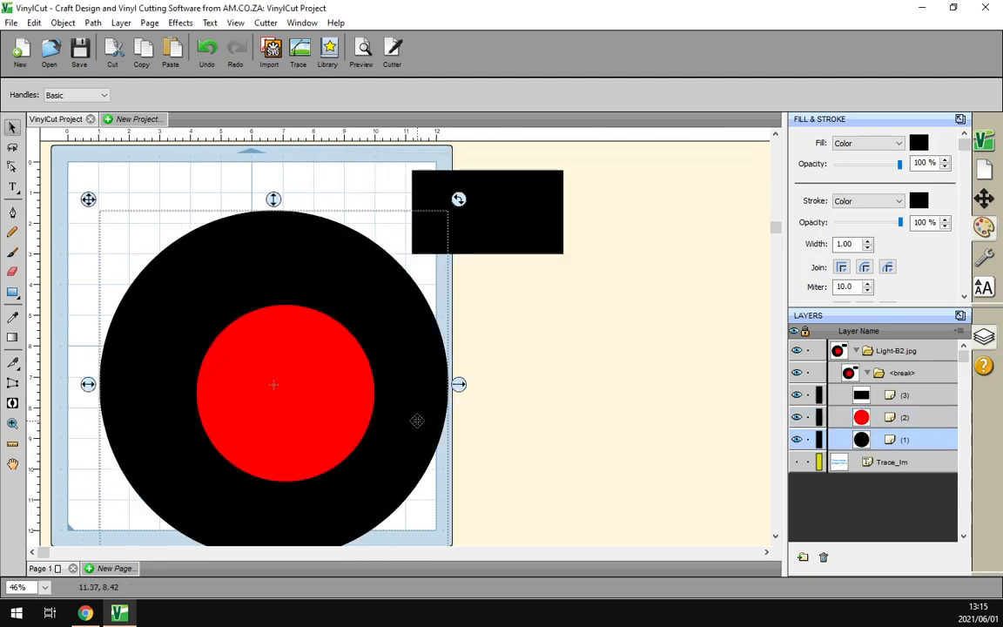
Select the rectangle and both circles together and delete them.
left_click(712, 526)
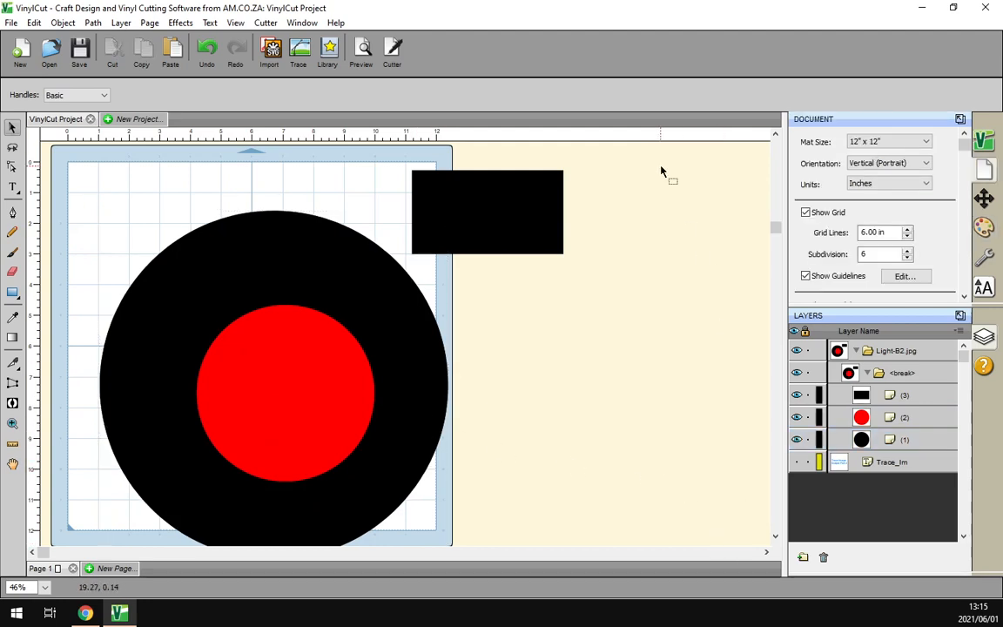
left_click_drag(655, 158, 154, 520)
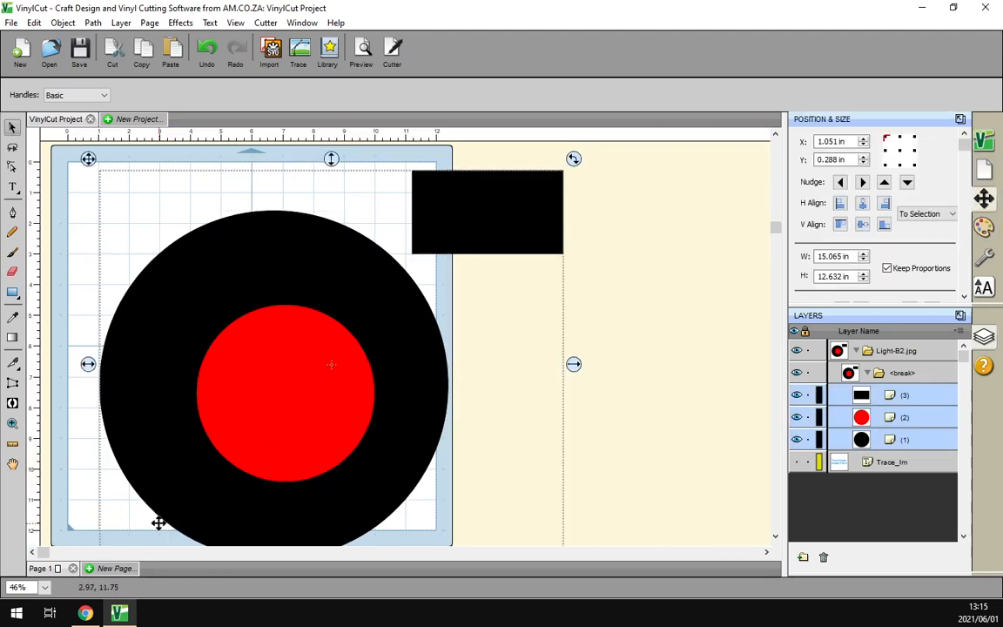
key("Delete")
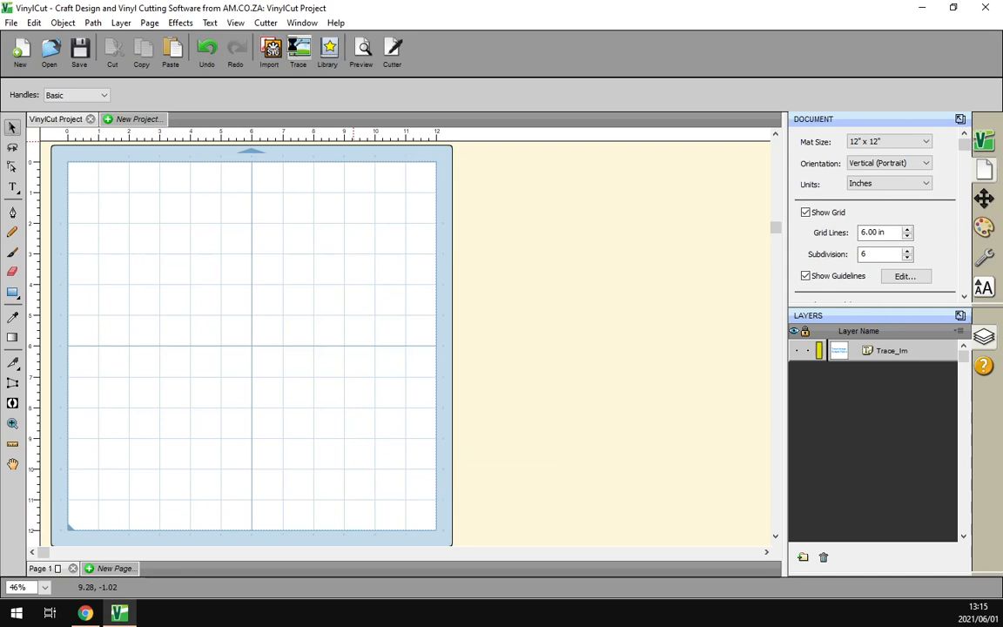
Load Light-B2.jpg for tracing with Break Apart Outlines and Blackout off, and update the trace preview.
left_click(298, 51)
left_click(357, 142)
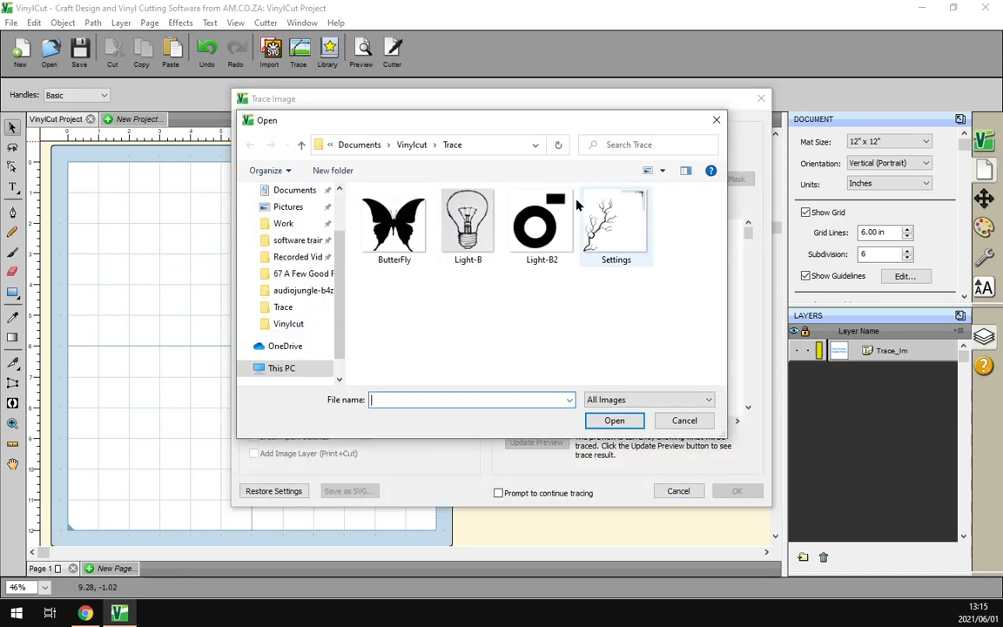
double_click(540, 218)
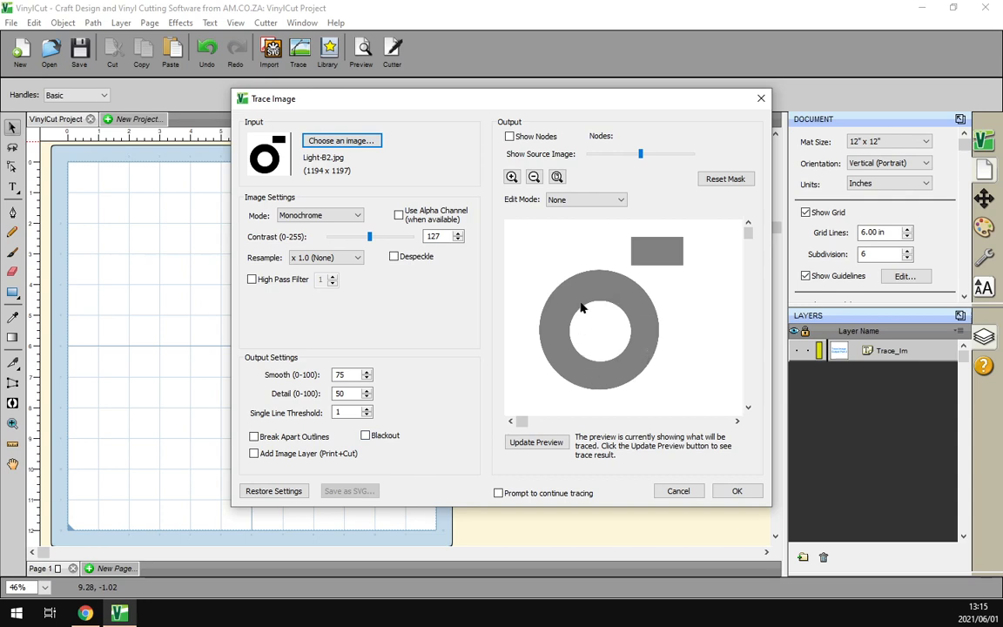
left_click(384, 436)
left_click(366, 436)
left_click(538, 443)
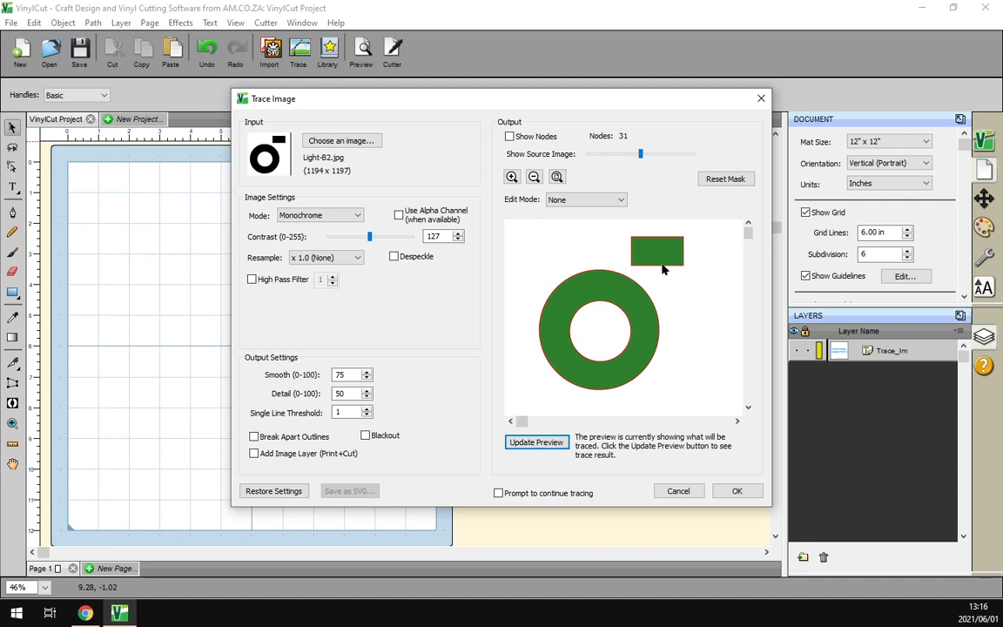
Enable Blackout for the Light-B2.jpg trace, refresh the preview, and accept the trace.
left_click(380, 434)
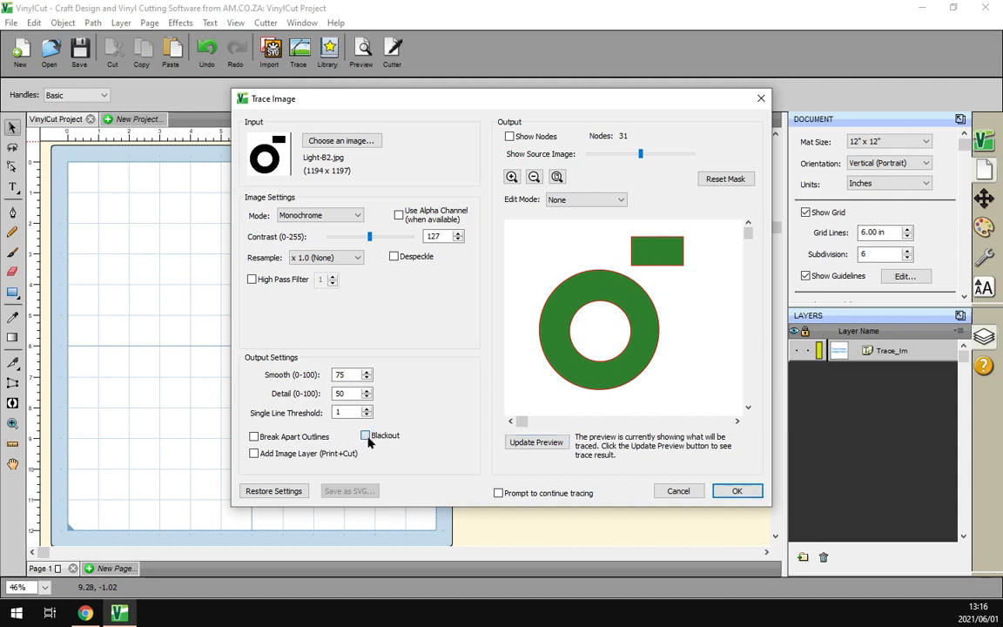
left_click(541, 444)
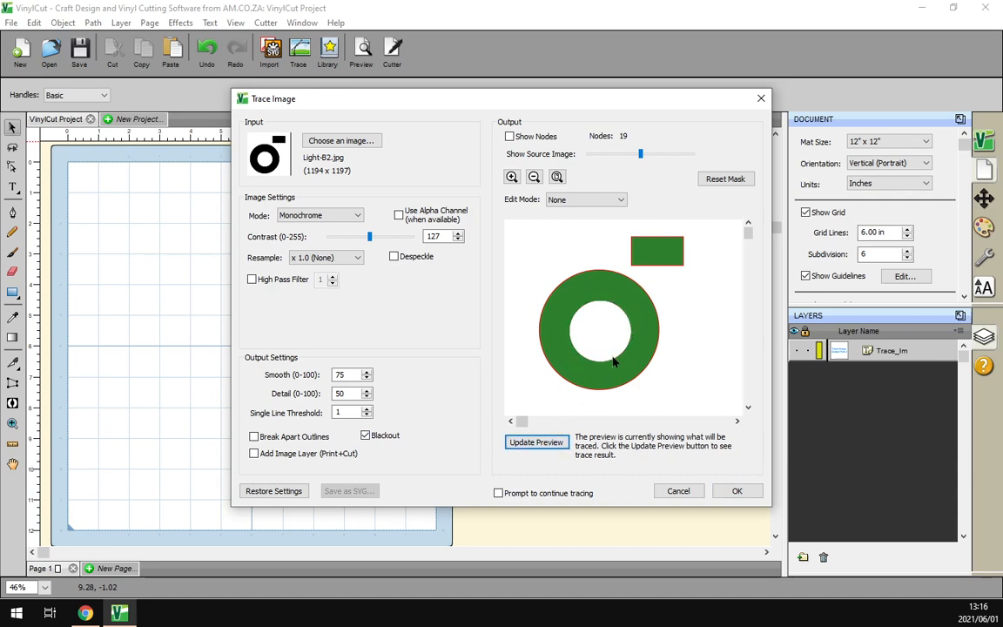
left_click(747, 490)
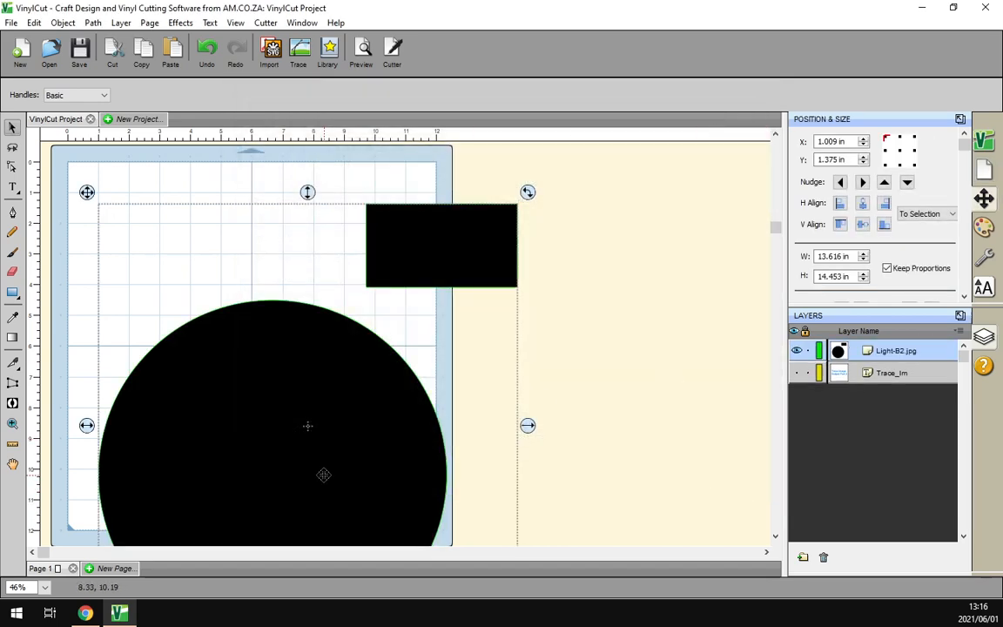
Move the blacked-out trace of Light-B2.jpg around the mat and delete it.
left_click_drag(297, 427, 310, 336)
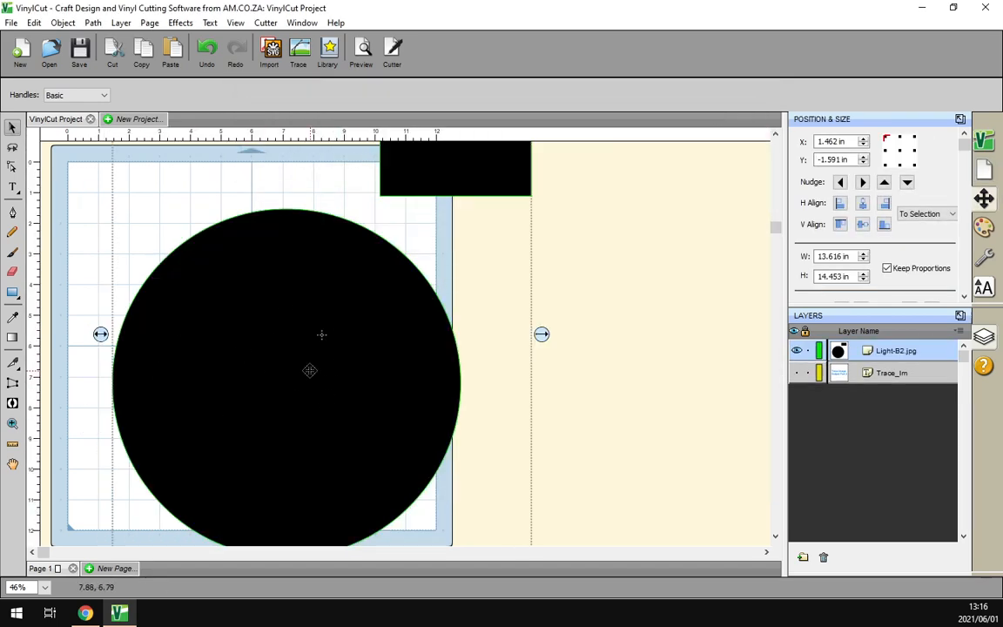
left_click_drag(310, 371, 274, 404)
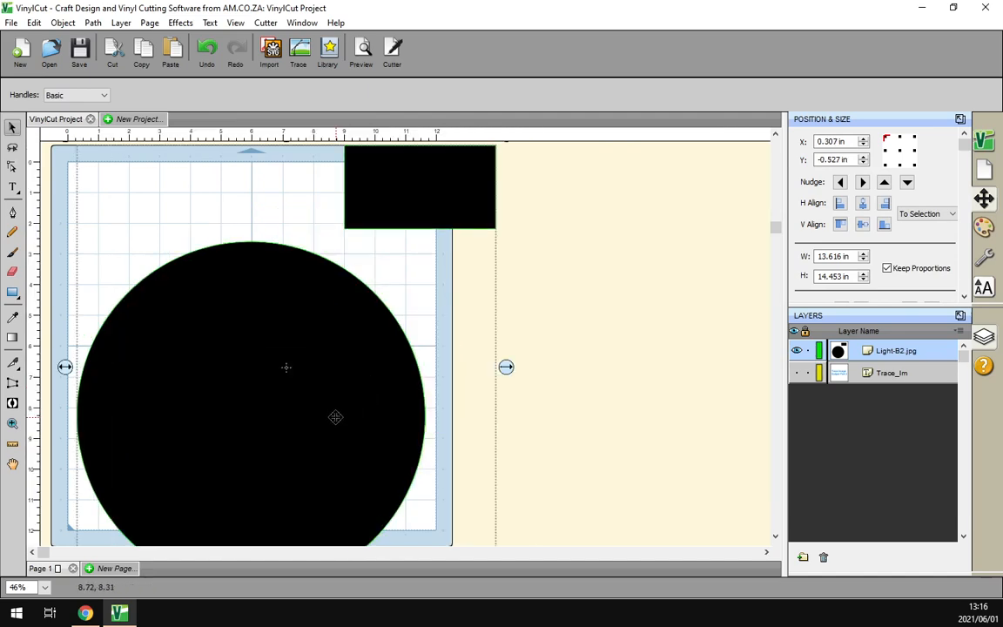
key("Delete")
Start a new image trace and load the monkey PNG file from the Vinylcut folder.
left_click(298, 52)
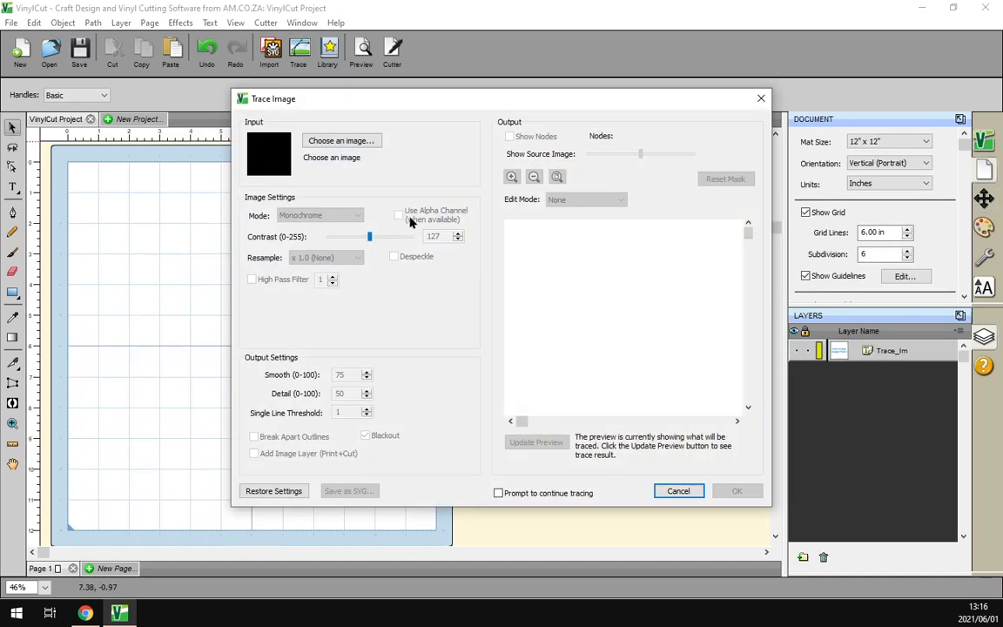
left_click(369, 141)
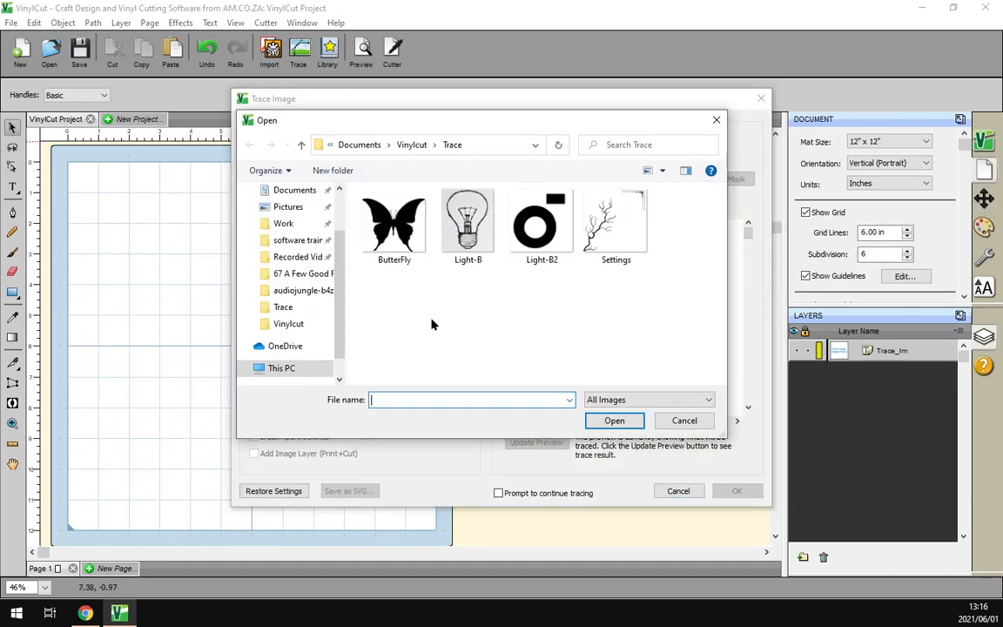
left_click(300, 145)
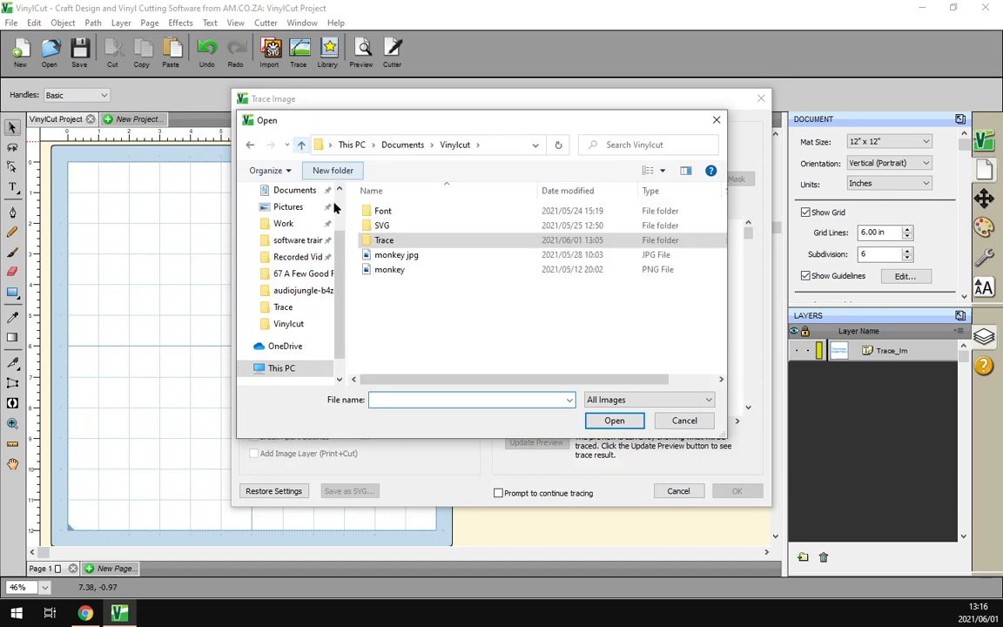
left_click(389, 269)
left_click(620, 422)
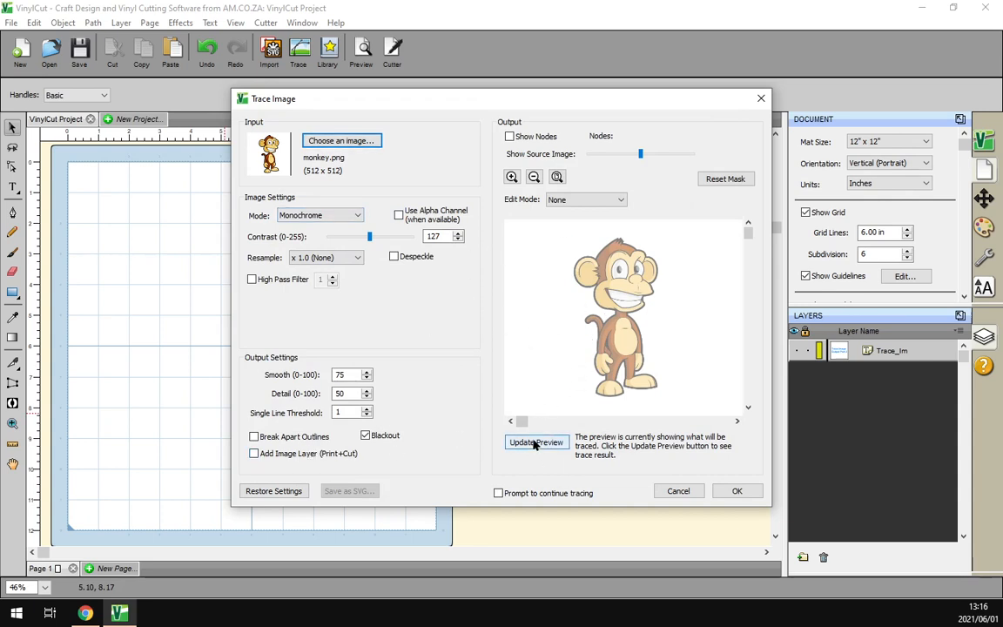
Enable Use Alpha Channel for the monkey.png trace and update the preview.
left_click(399, 216)
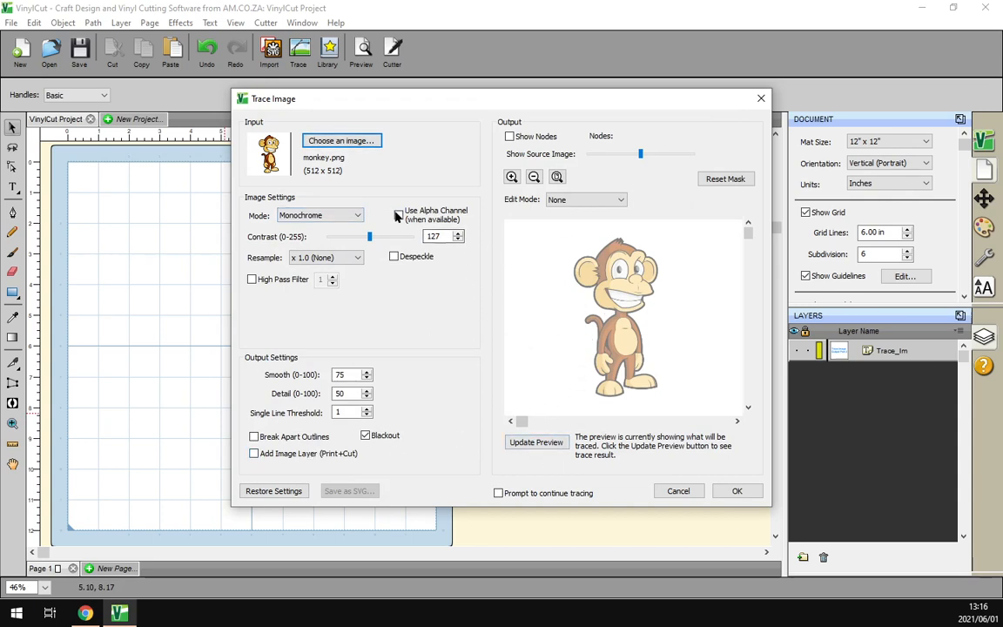
left_click(531, 442)
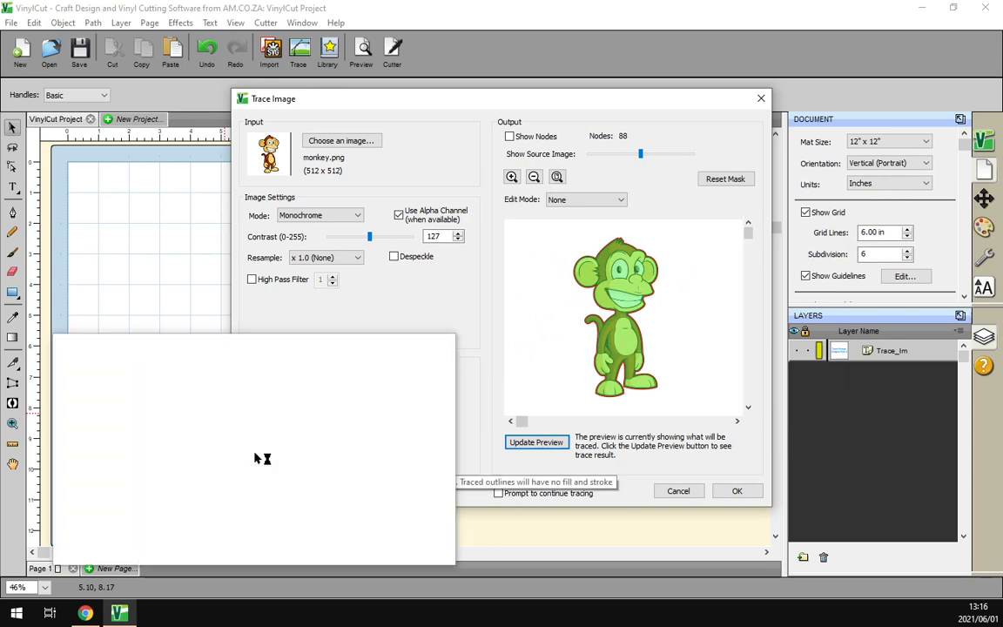
Enable Add Image Layer (Print+Cut) for the monkey.png trace and accept the trace.
left_click(254, 454)
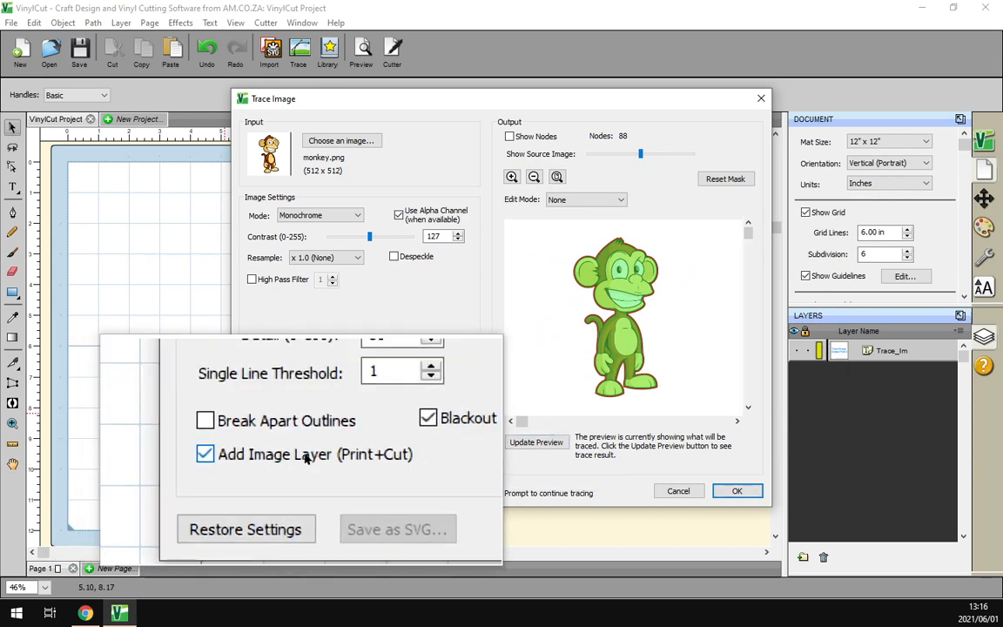
left_click(742, 491)
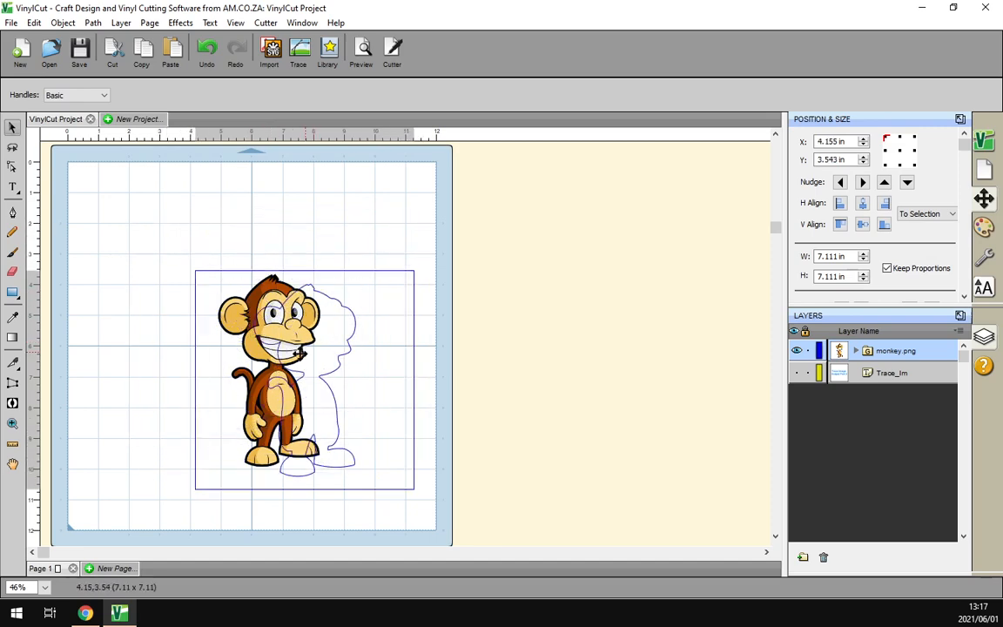
Move the traced monkey to the upper middle of the mat and enlarge it proportionally to about 10.24 in wide.
left_click_drag(299, 353, 247, 295)
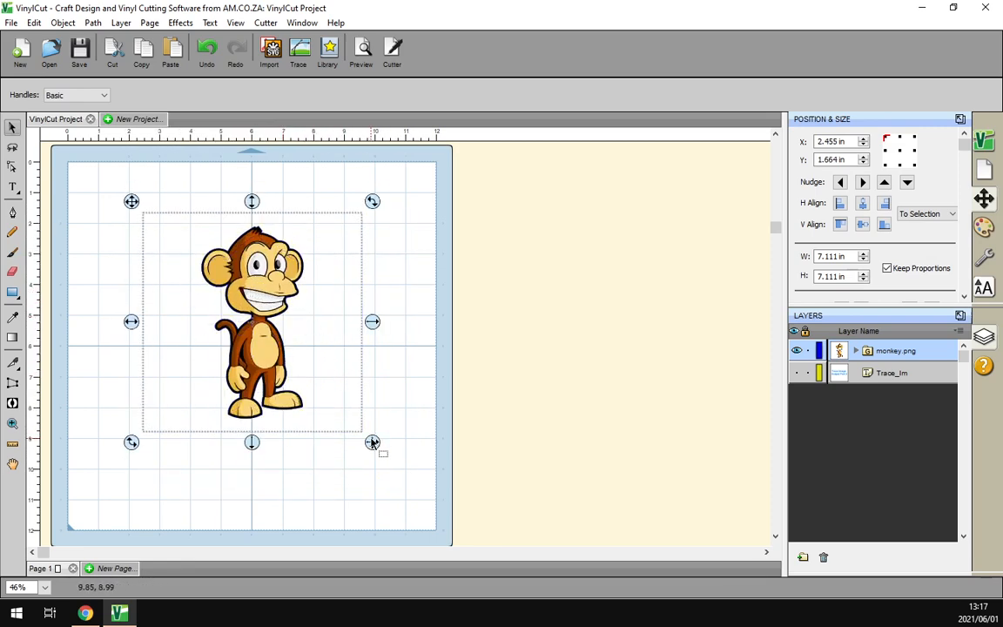
left_click_drag(371, 443, 420, 491)
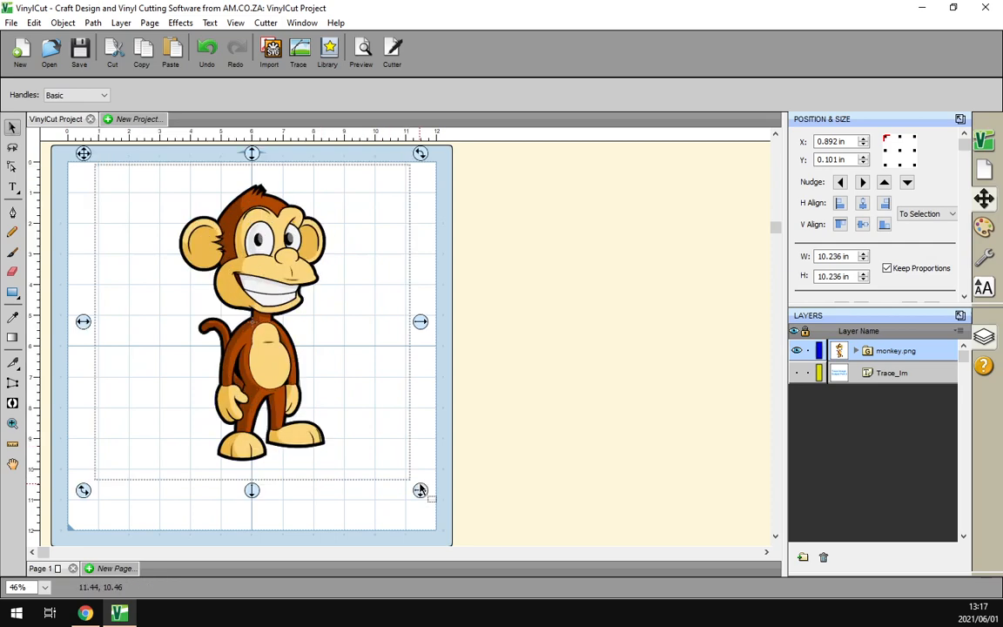
Preview the monkey's cut lines, toggle Show Printable to compare them with the printed image, and close the preview.
left_click(362, 50)
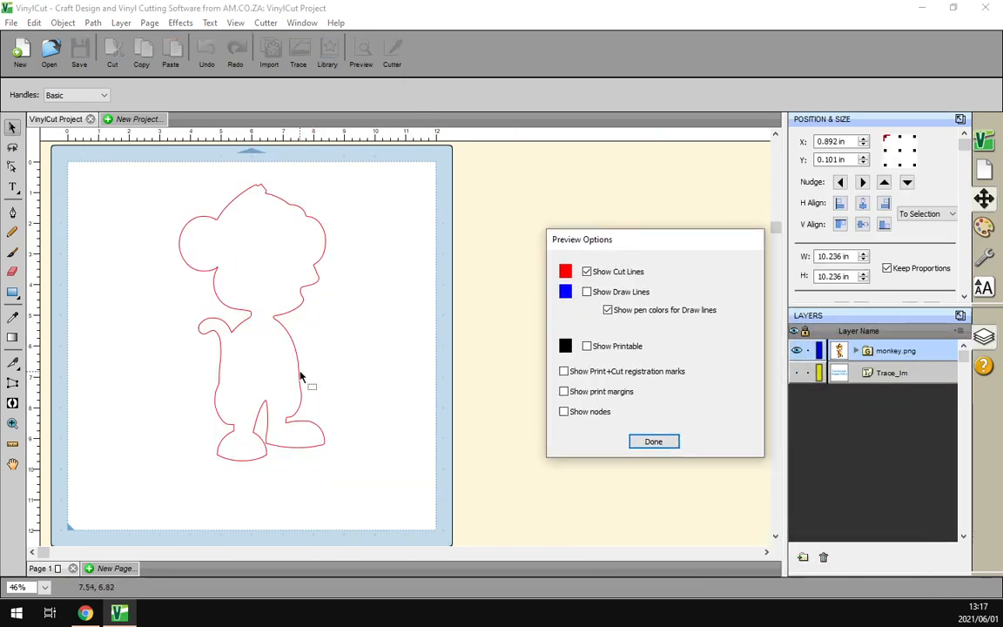
left_click(587, 347)
left_click(587, 347)
left_click(587, 347)
left_click(654, 442)
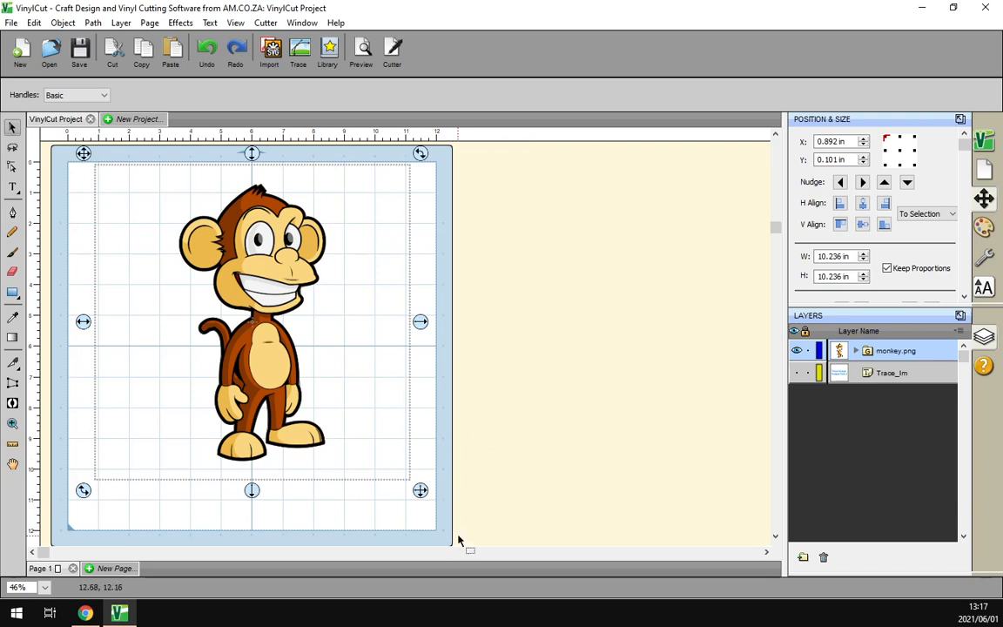
Switch to Chrome and look over the softwaretraining.co.za home page with its training videos.
left_click(85, 613)
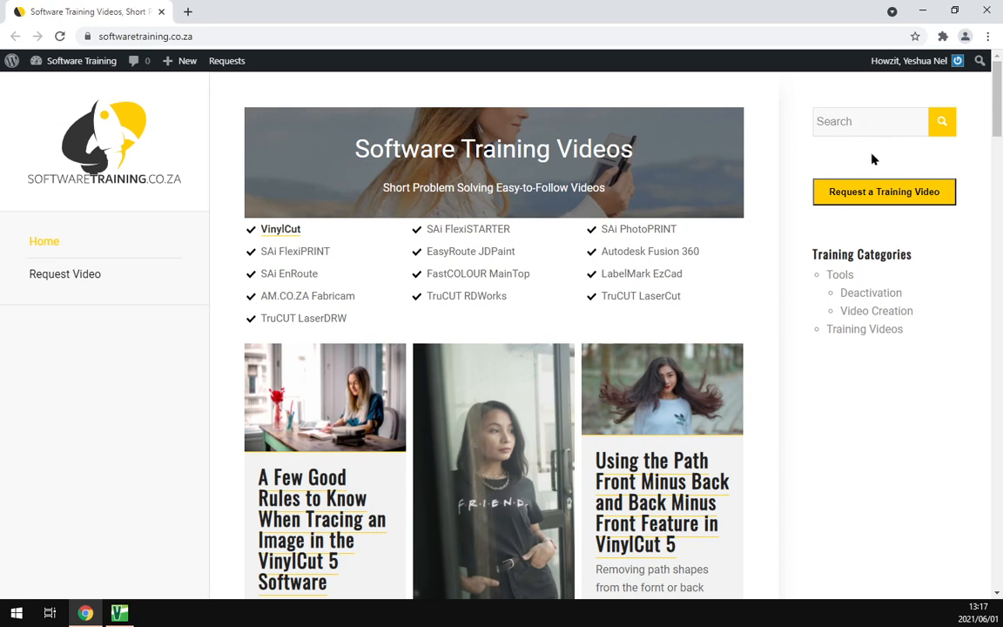
scroll(652, 373, "down", 2)
scroll(714, 349, "up", 2)
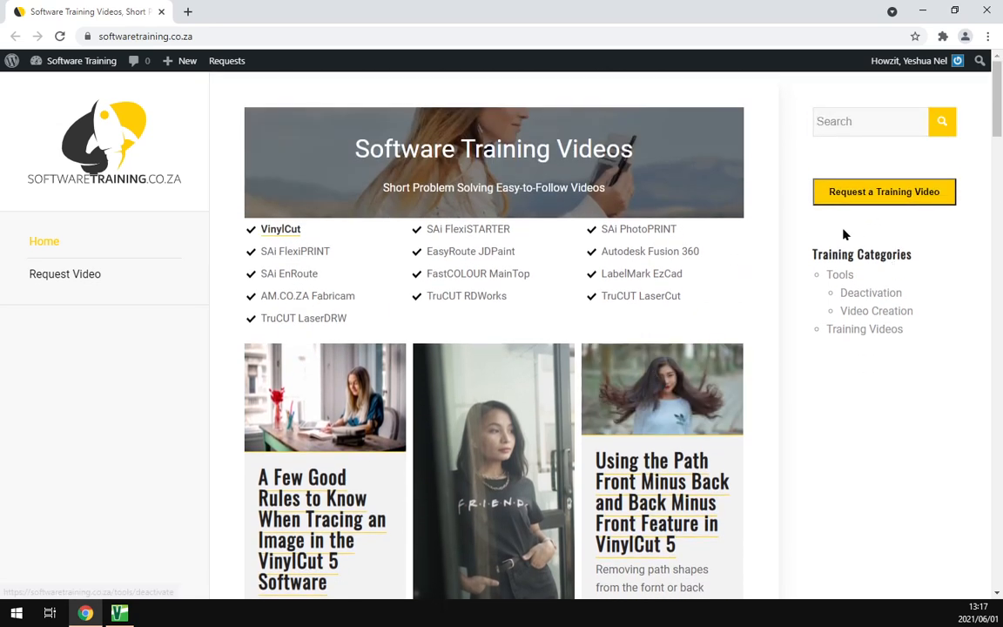